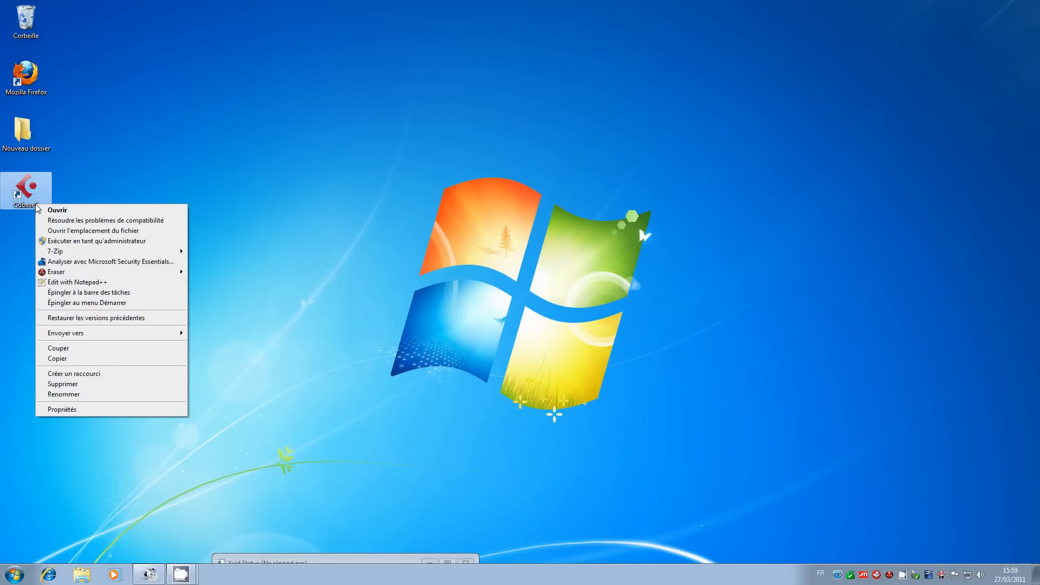
Launch Cubase 5 as administrator and create a new project in the chosen folder.
left_click(125, 243)
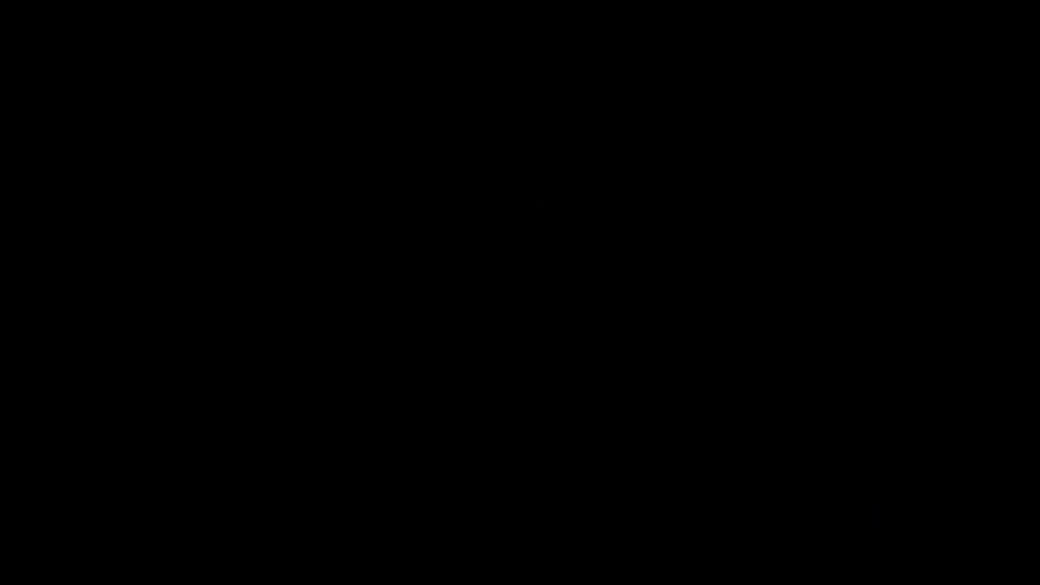
left_click(573, 314)
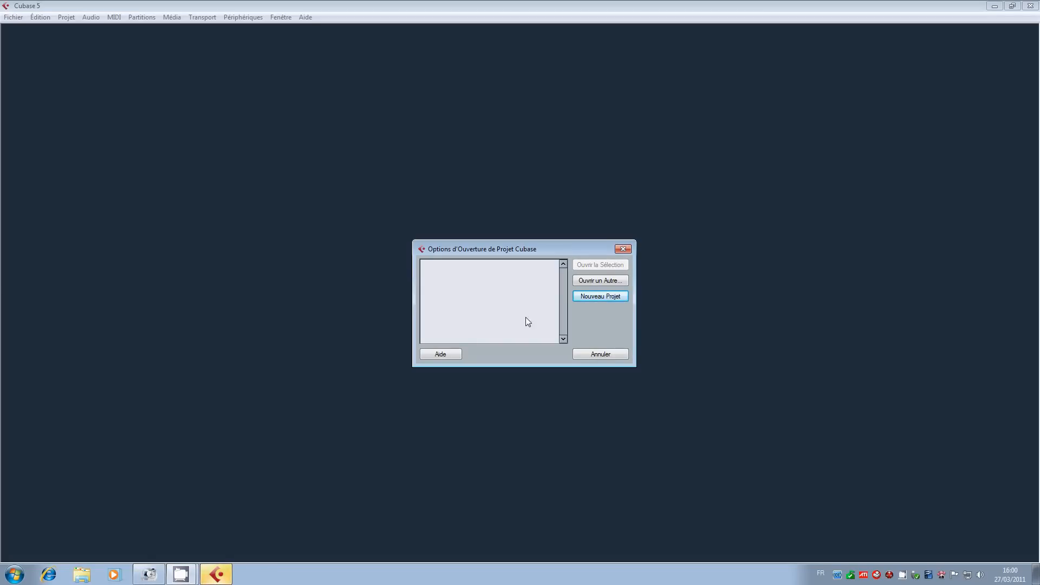
left_click(581, 297)
left_click(520, 381)
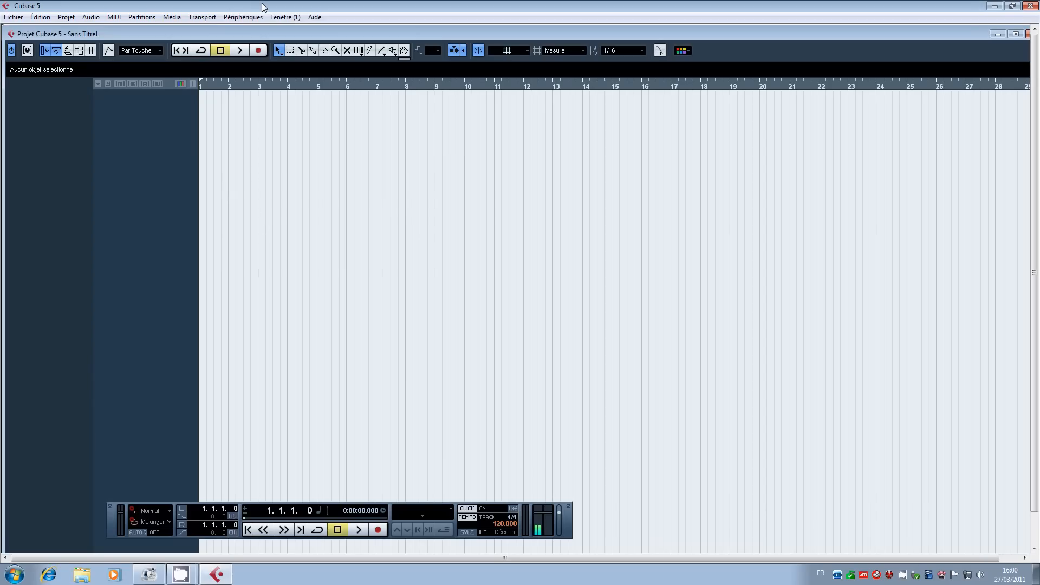
In the VST Connections outputs, set the left and right device ports of the Stereo Out bus to Non Connecté.
left_click(249, 16)
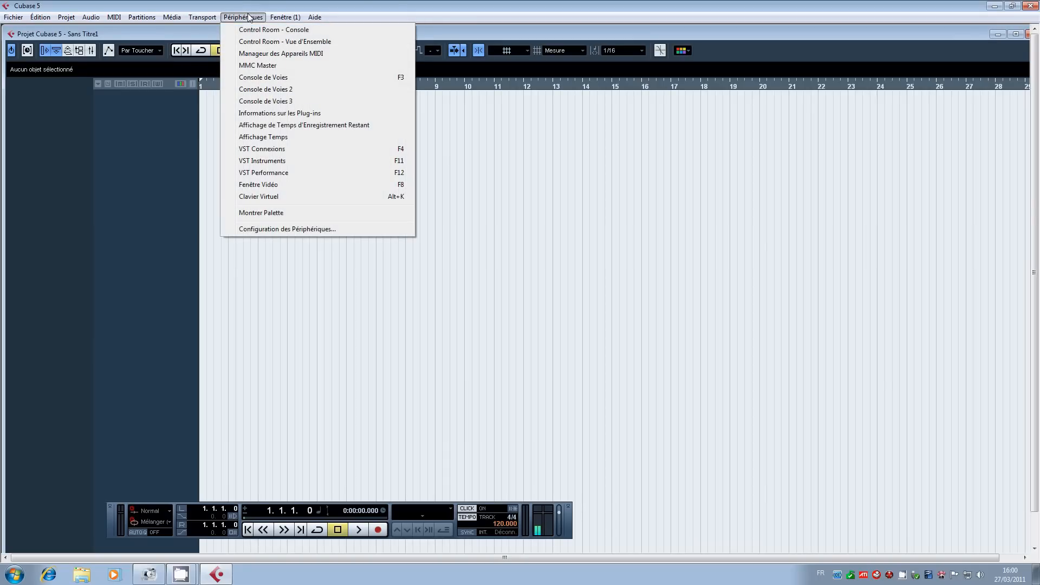
left_click(270, 148)
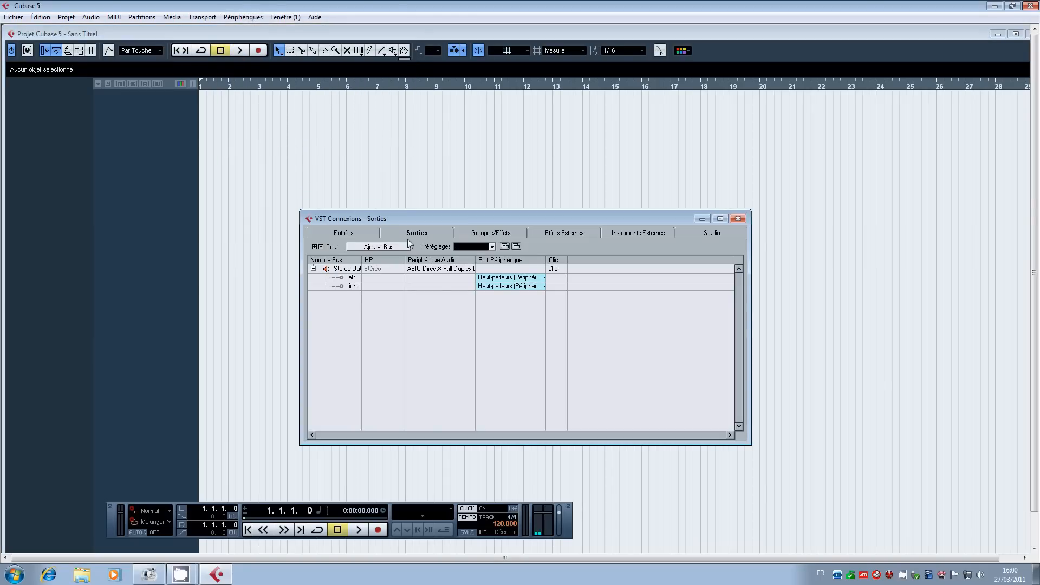
left_click(510, 281)
left_click(507, 292)
left_click(509, 286)
left_click(511, 296)
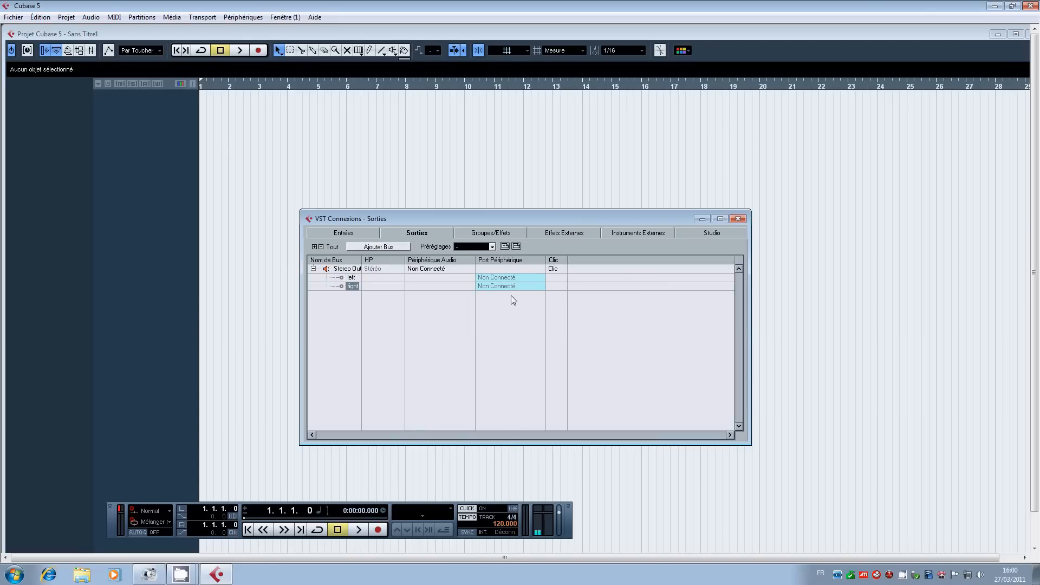
Assign Haut-parleurs 1 to the left channel and Haut-parleurs 2 to the right channel of Stereo Out, and close the VST Connections.
left_click(495, 278)
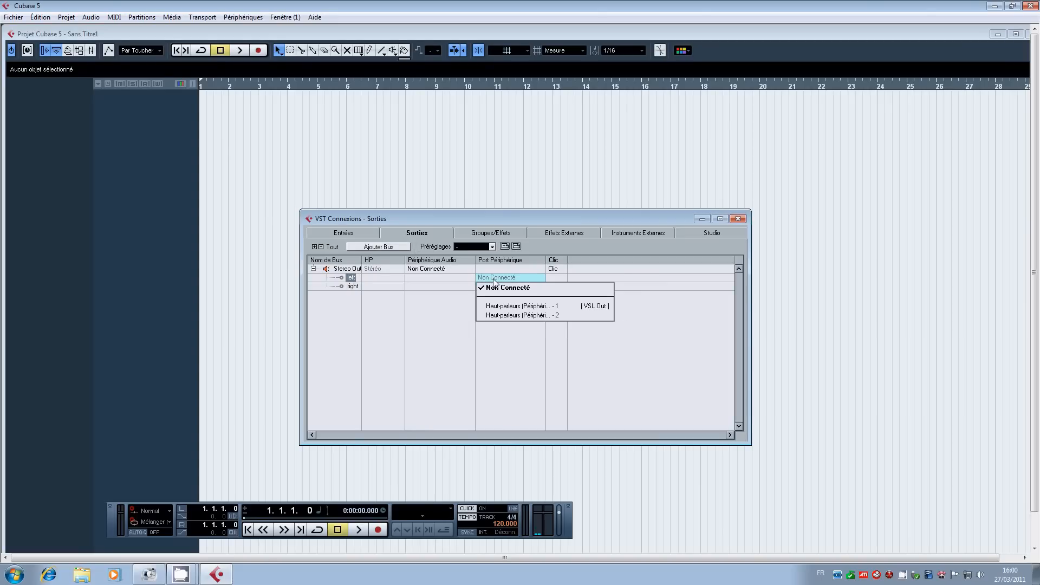
left_click(502, 306)
left_click(494, 287)
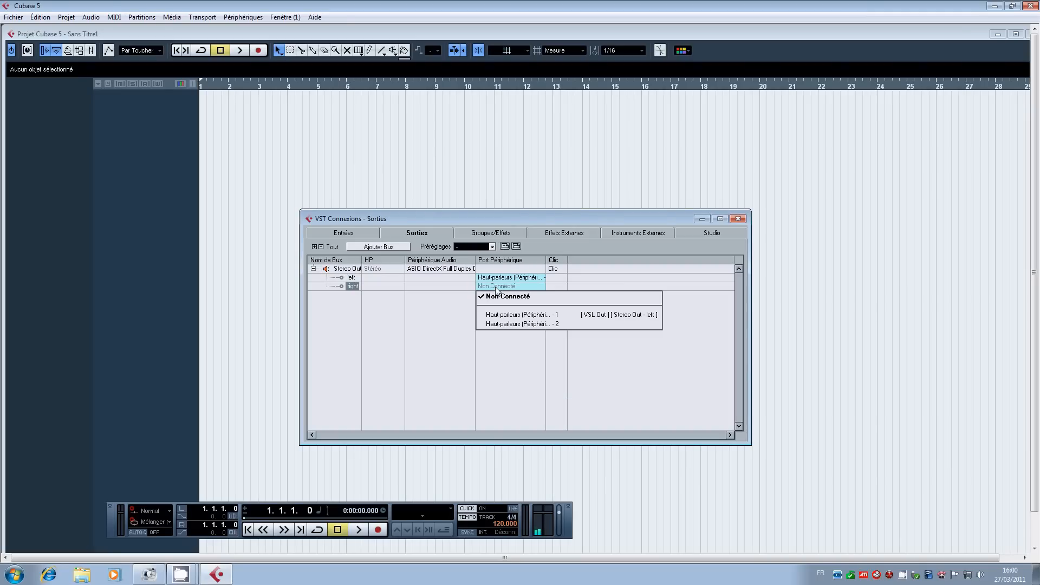
left_click(508, 324)
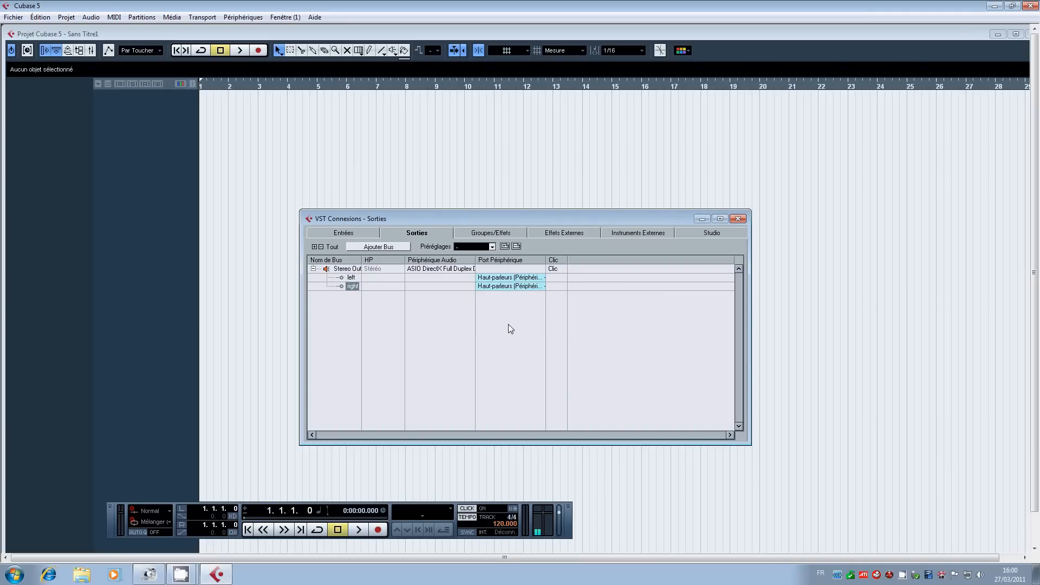
left_click(740, 221)
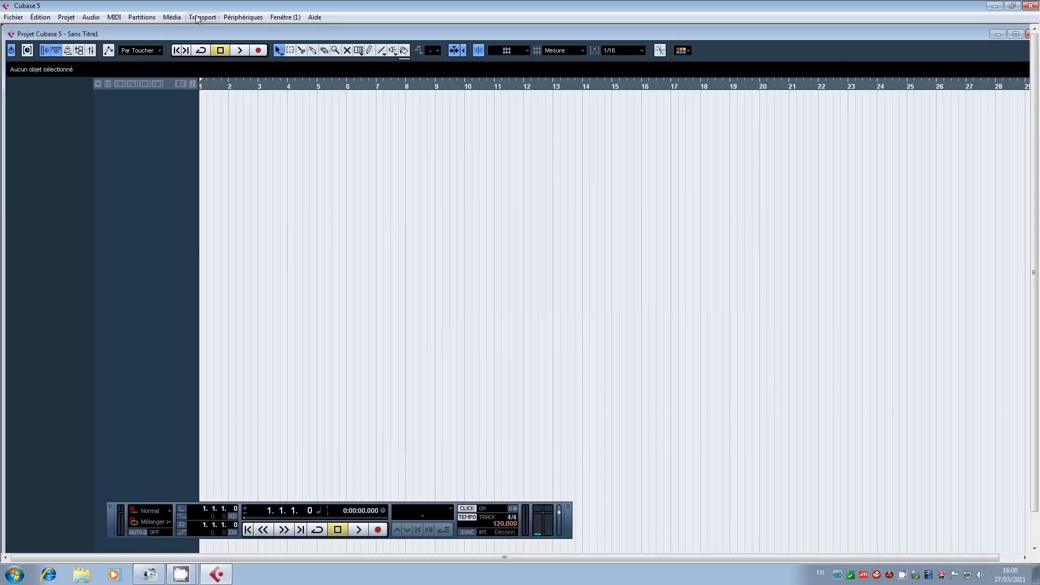
In the device setup, select ASIO DirectX Full Duplex Driver as the ASIO driver of the VST audio system and confirm.
left_click(259, 18)
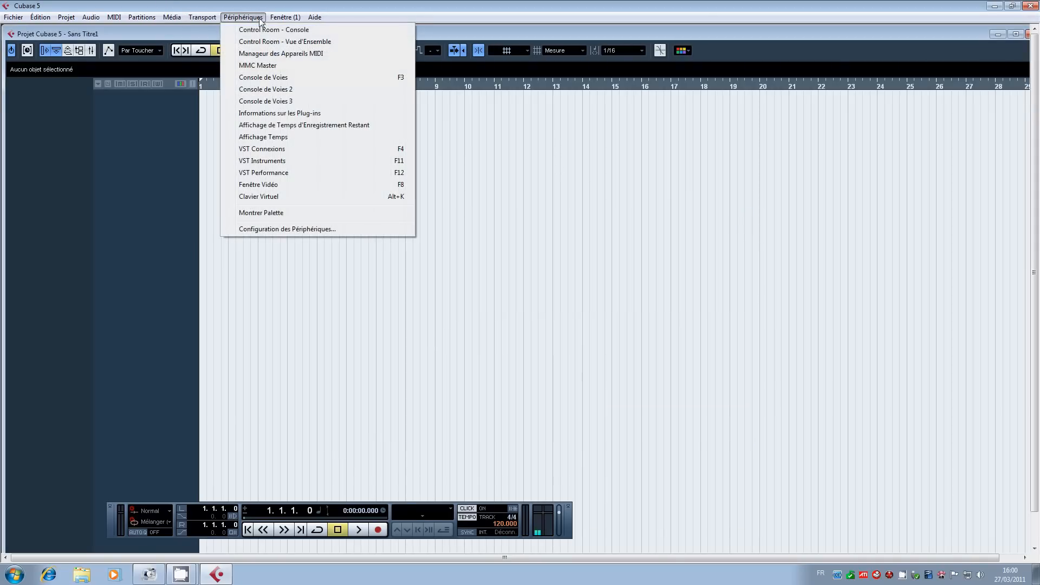
left_click(274, 229)
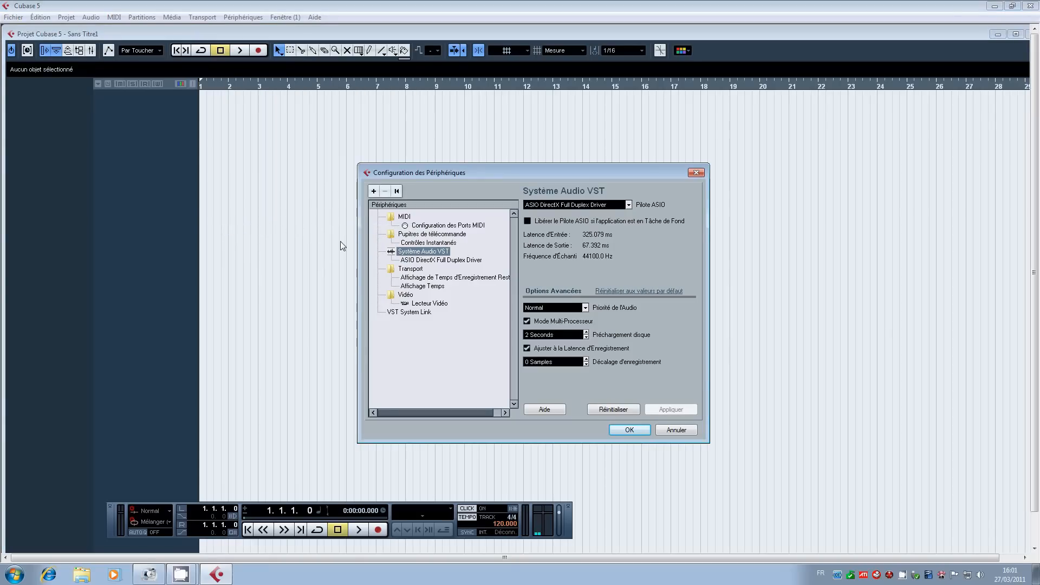
left_click(566, 205)
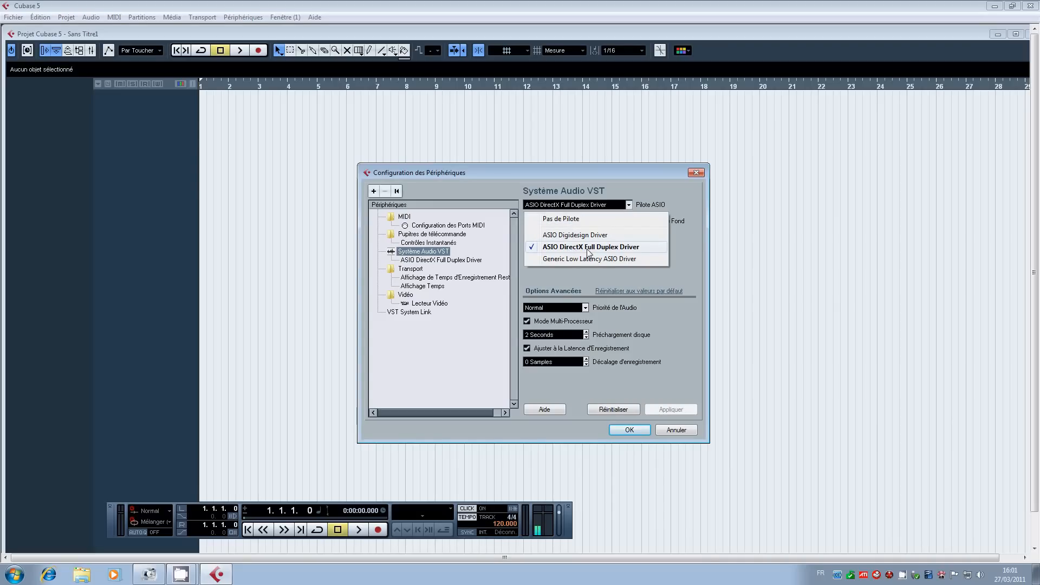
left_click(628, 248)
left_click(497, 322)
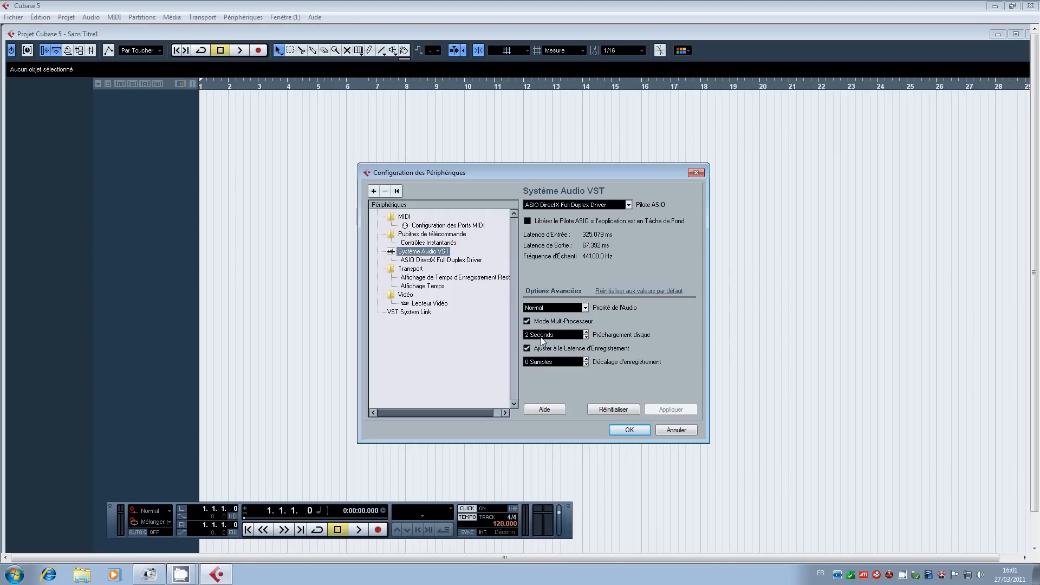
left_click(628, 430)
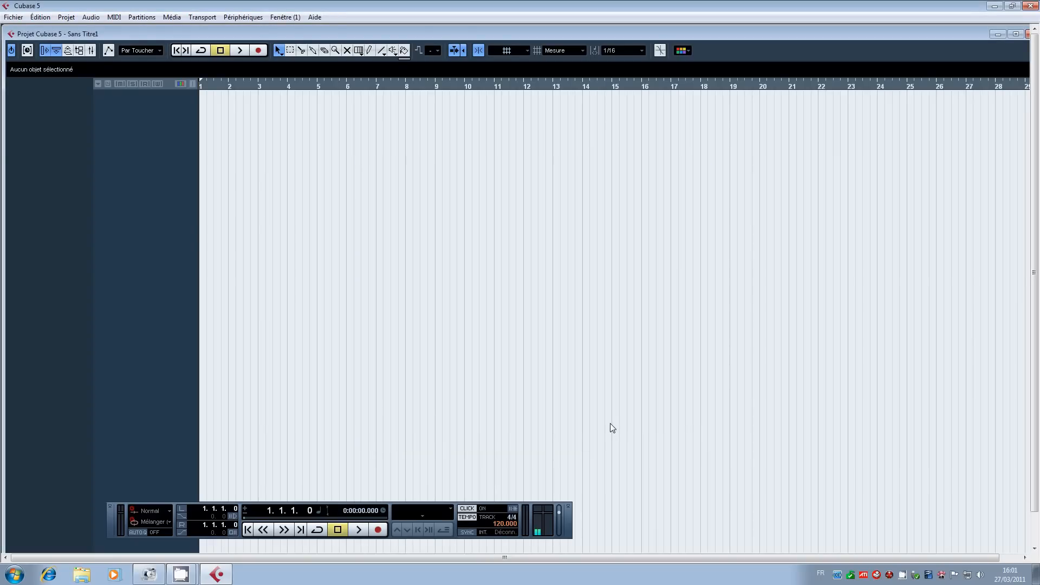
Show the virtual keyboard in the transport panel and try one of its note keys.
left_click(231, 18)
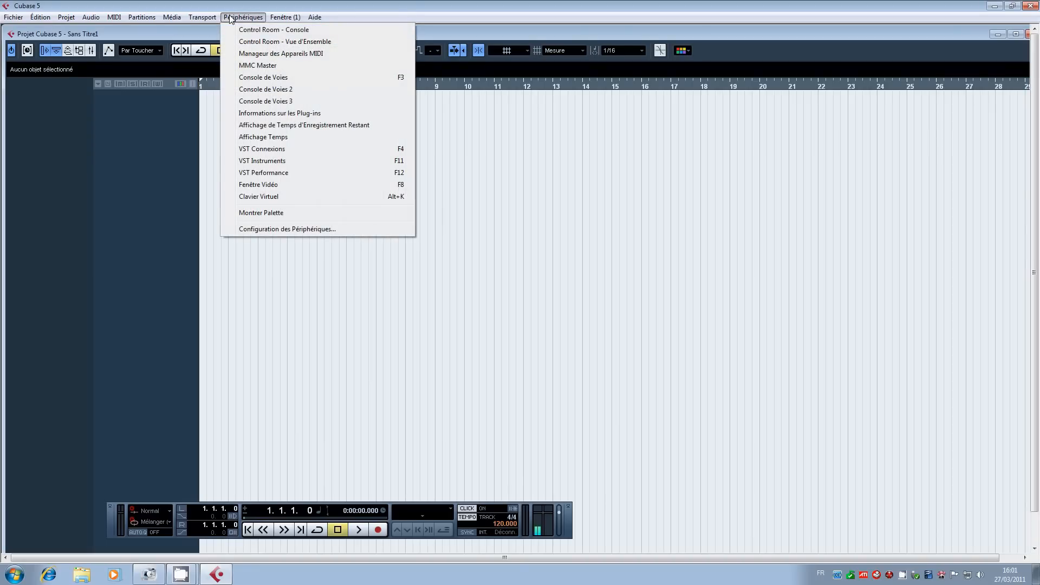
left_click(267, 196)
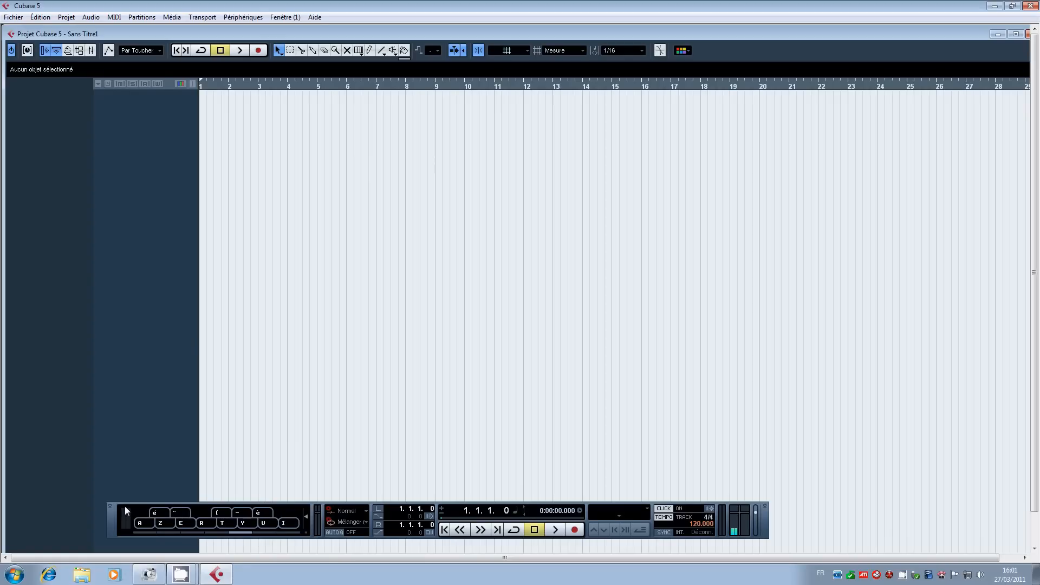
key("e")
Add one instrument track that uses the Embracer synth as its VST instrument.
right_click(142, 111)
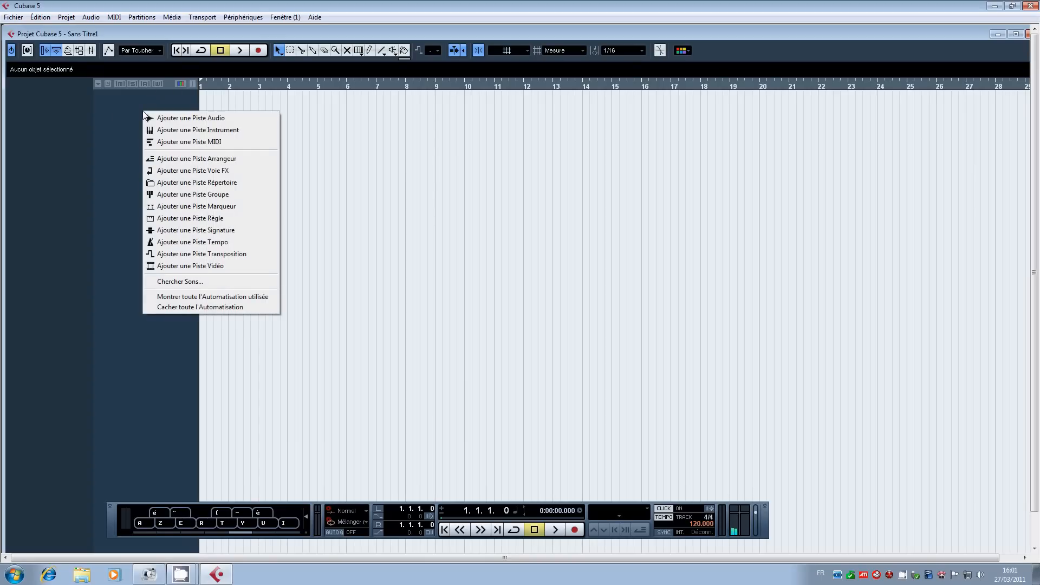
left_click(194, 129)
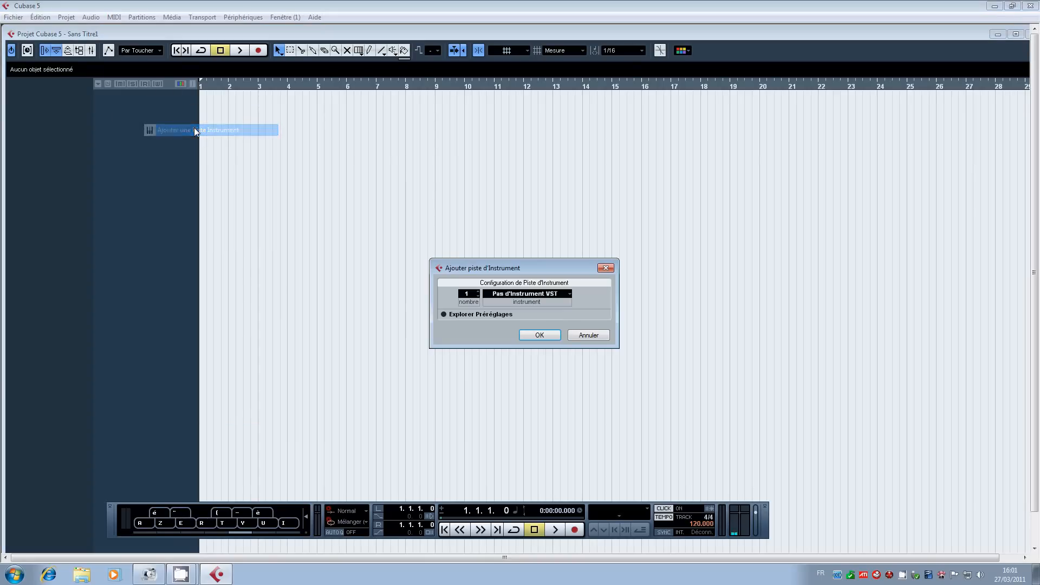
left_click(509, 296)
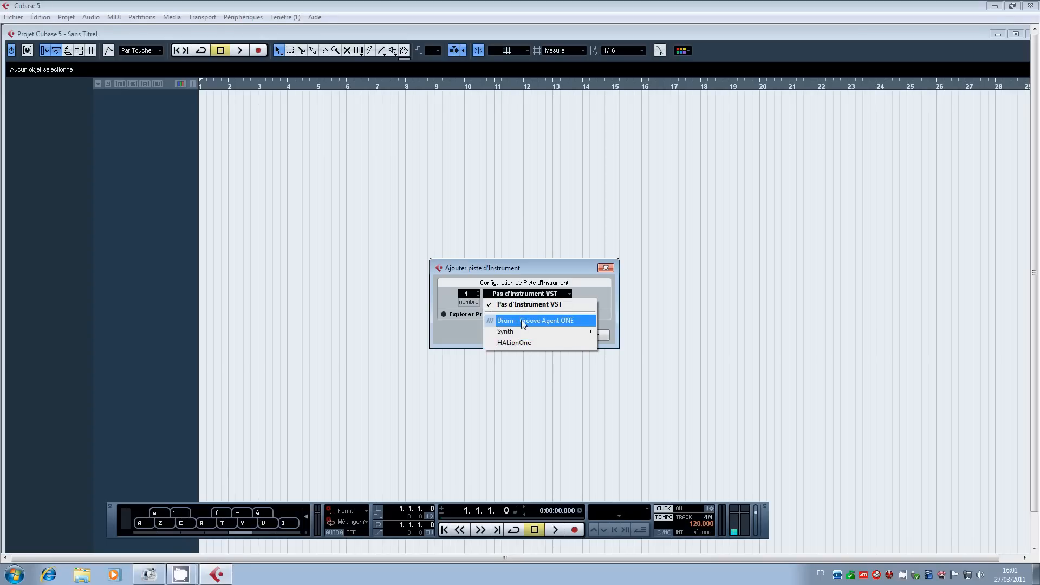
mouse_move(518, 335)
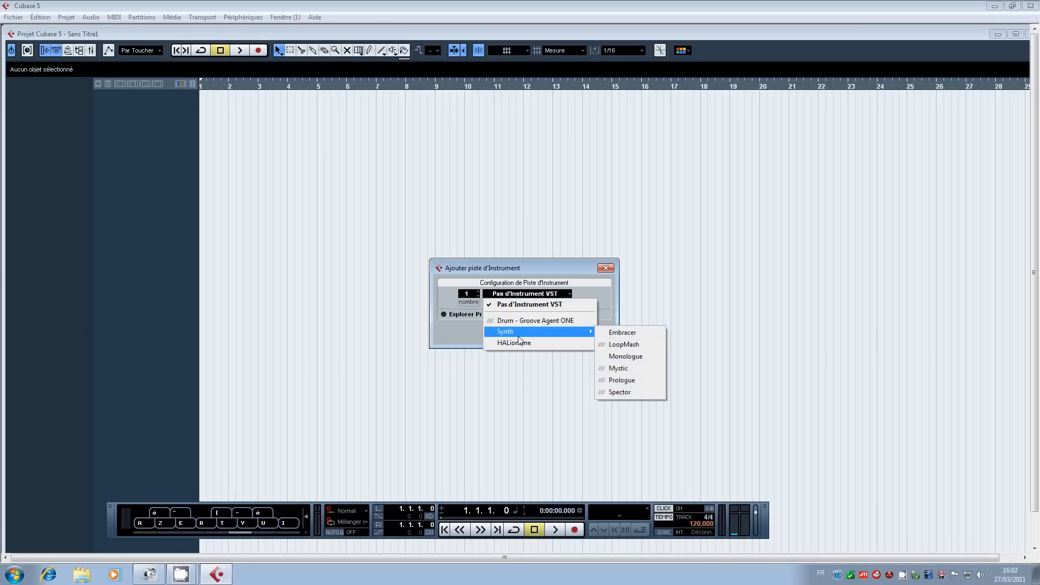
left_click(620, 335)
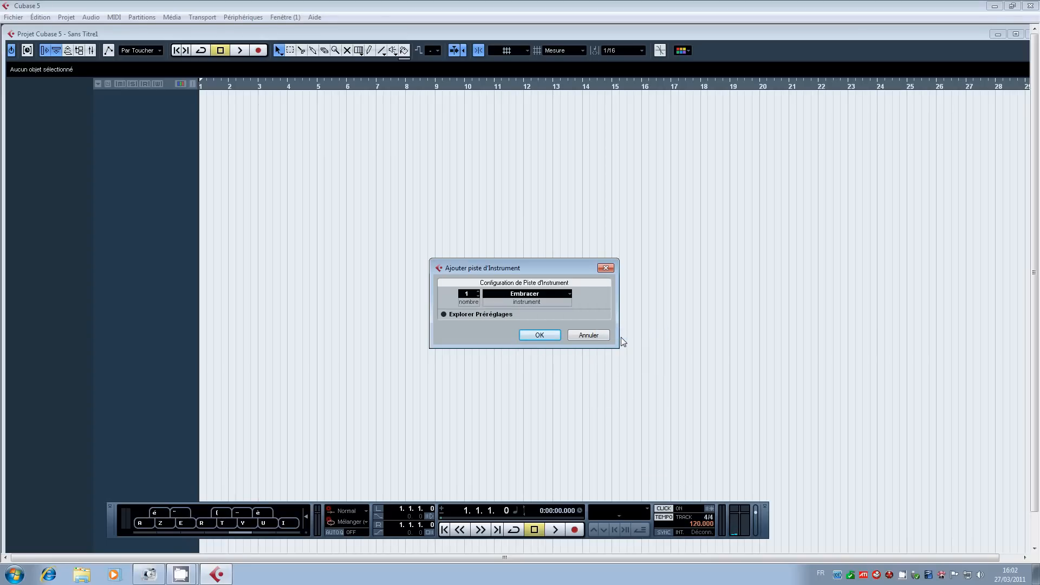
left_click(543, 333)
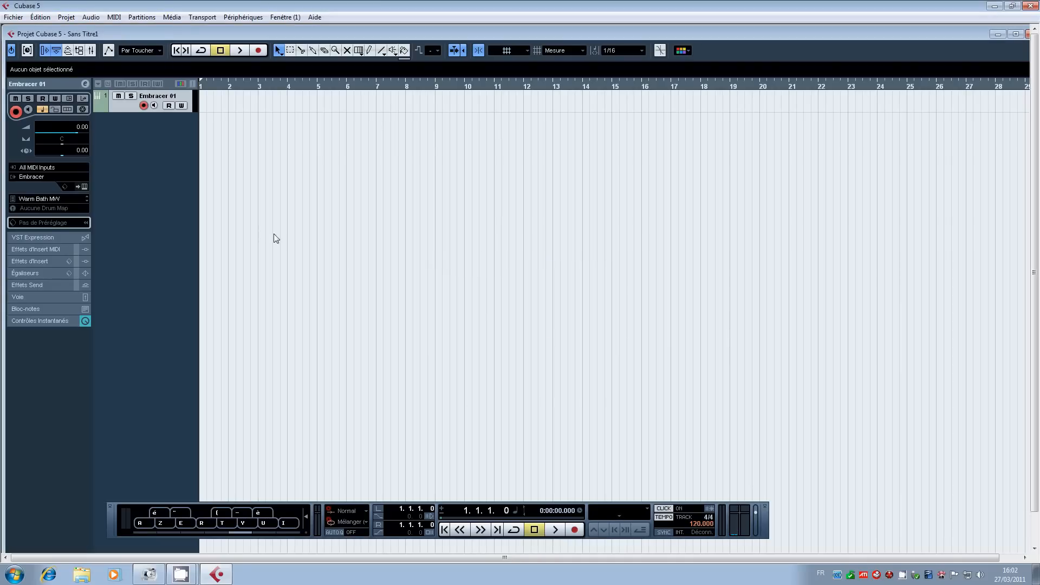
Load the Octave Strings program on the Embracer track and try out its sound with the A and Z notes of the virtual keyboard.
left_click(48, 200)
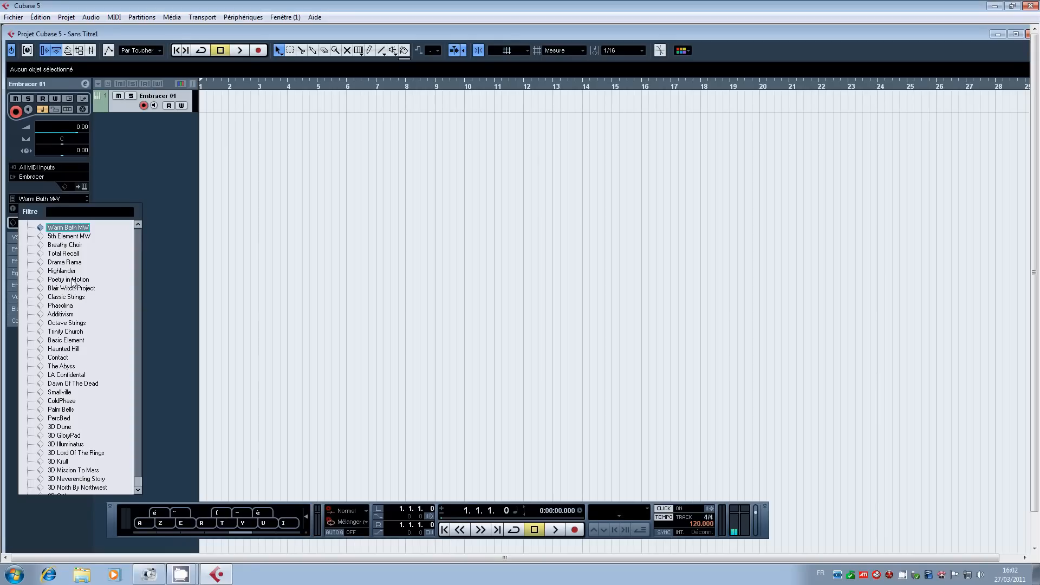
left_click(69, 323)
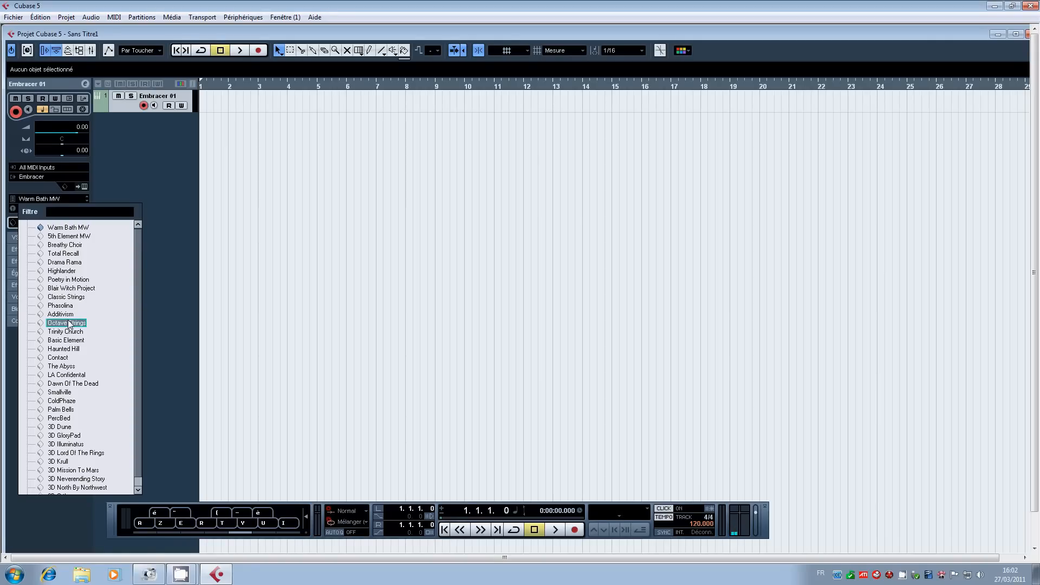
left_click(69, 323)
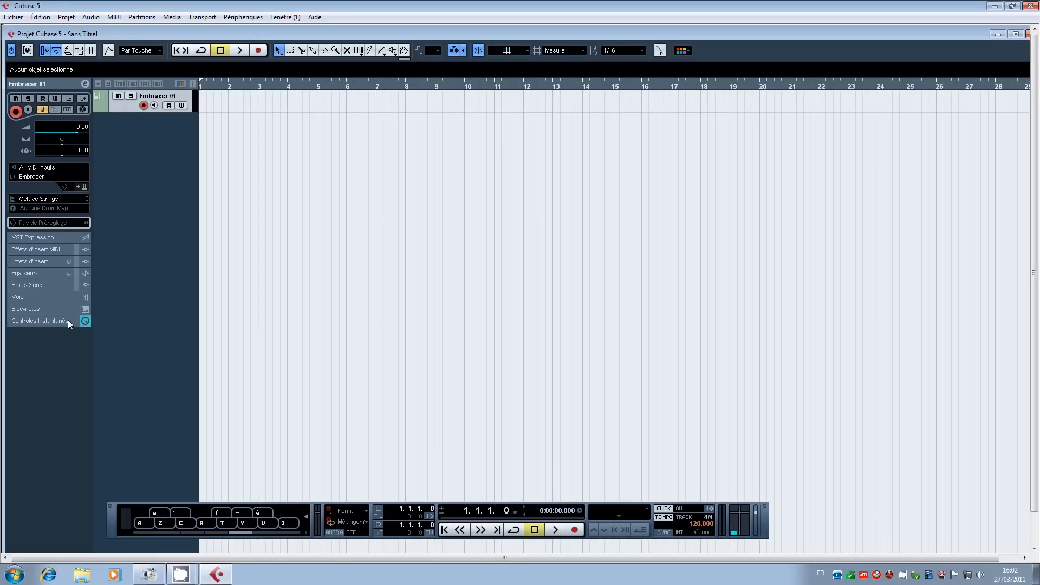
key("a")
key("z")
key("a")
key("a")
Record a chord about one bar long at bar 3 on the Embracer track with the virtual keyboard, stopping during bar 5.
left_click(681, 510)
left_click(258, 50)
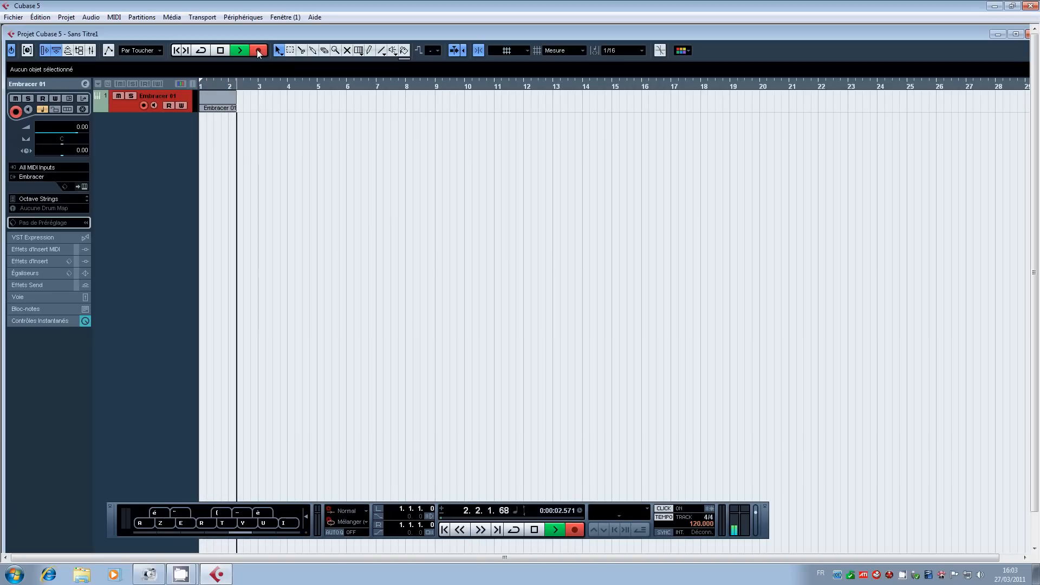
key("z")
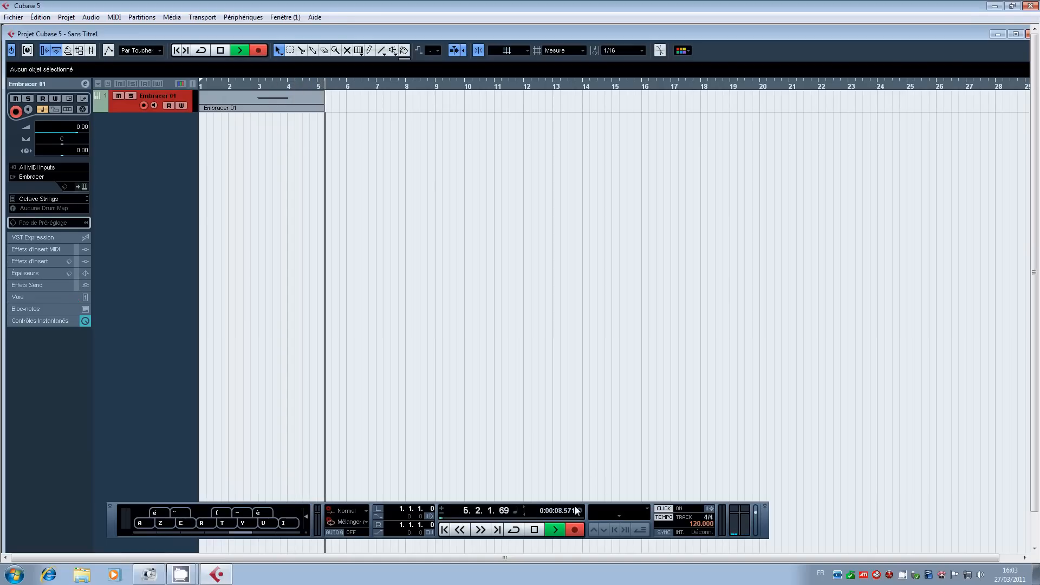
left_click(536, 531)
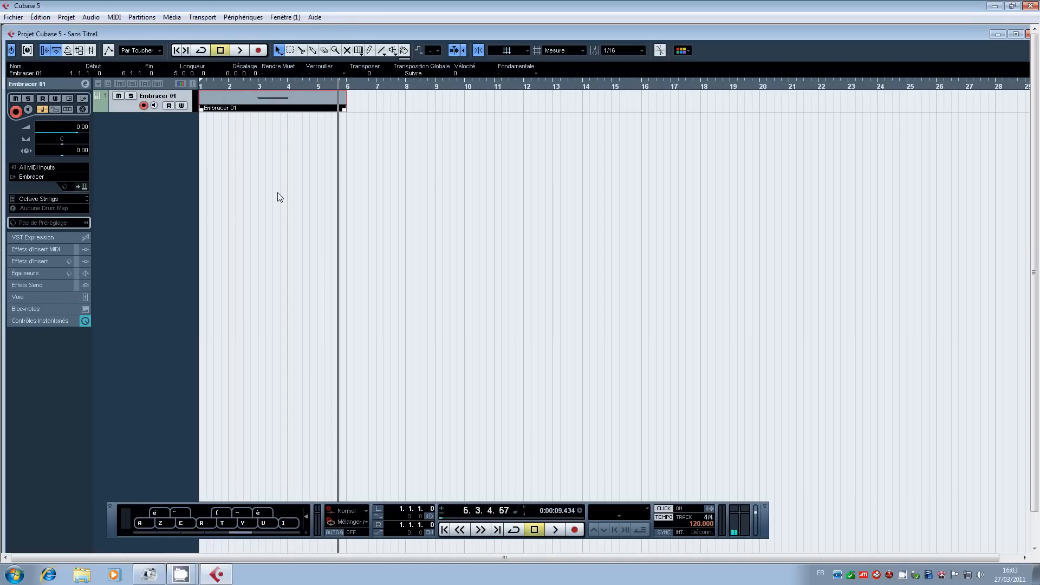
In the recorded part's Key Editor, draw a note just over one beat long above the chord from beat 2 of bar 3, and close the editor.
left_click(277, 49)
left_click(248, 98)
double_click(249, 99)
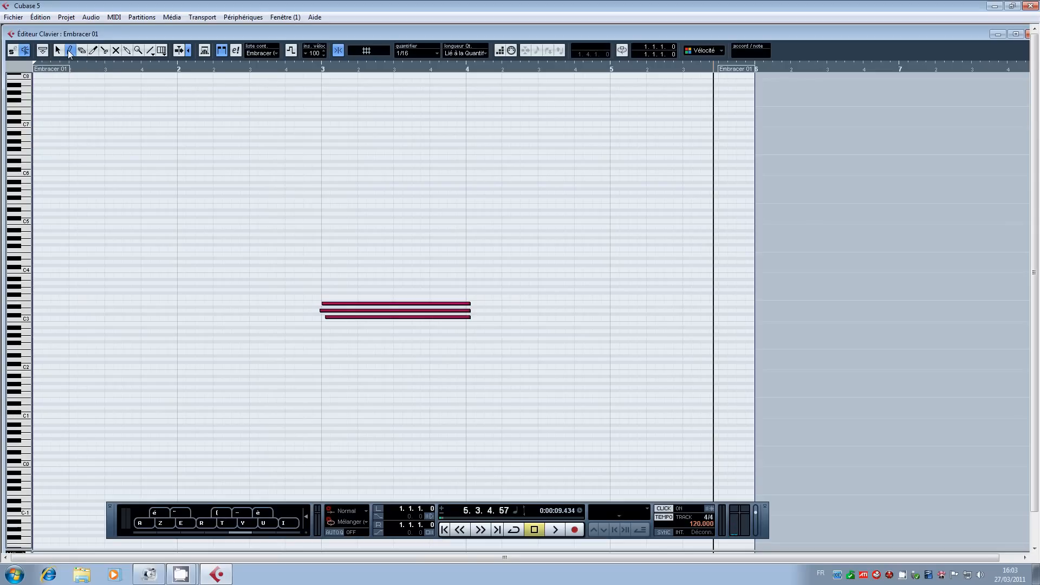
left_click_drag(366, 289, 403, 287)
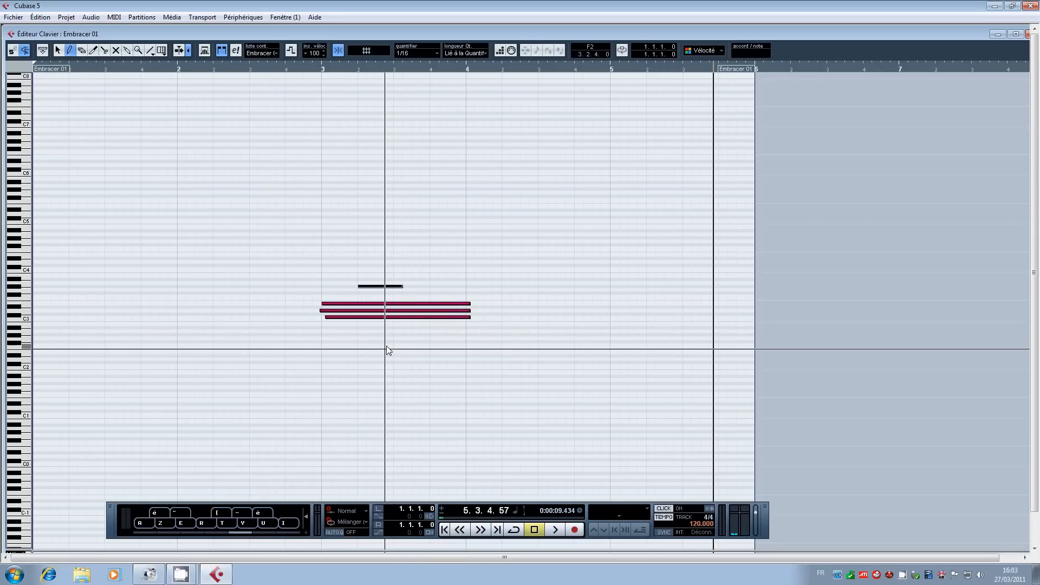
left_click(1028, 34)
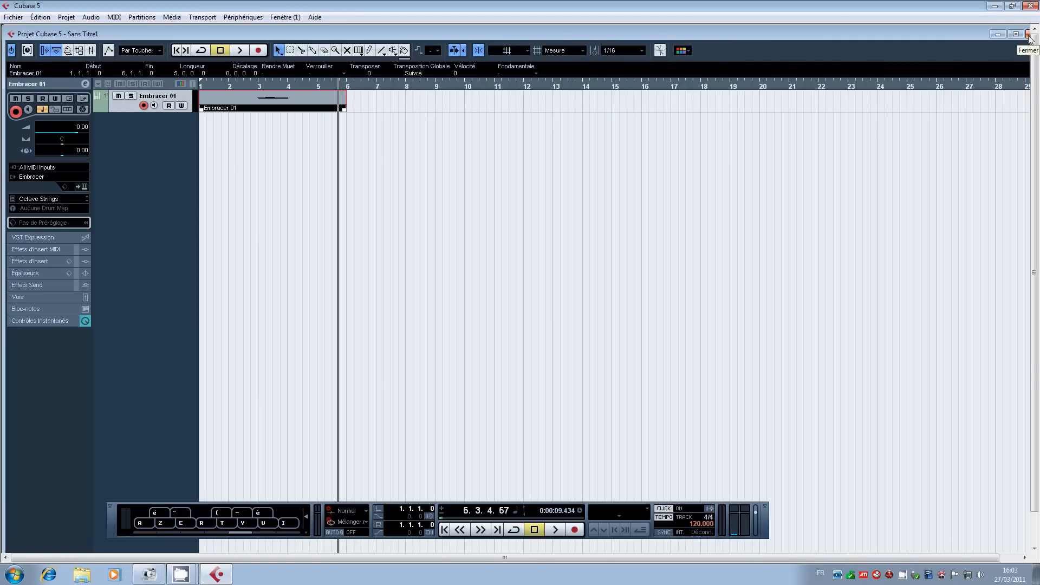